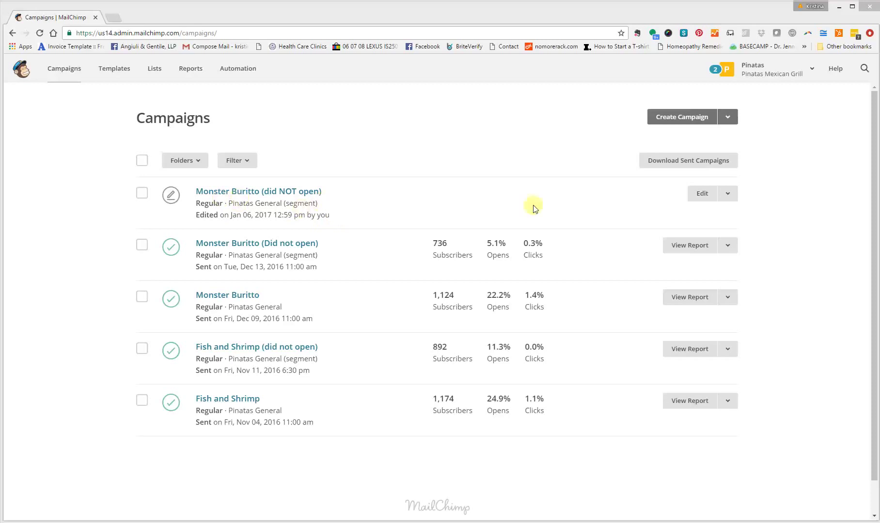
# Step: Edit the draft Monster Burrito email and open the video heading block in the text editor
pyautogui.click(700, 196)
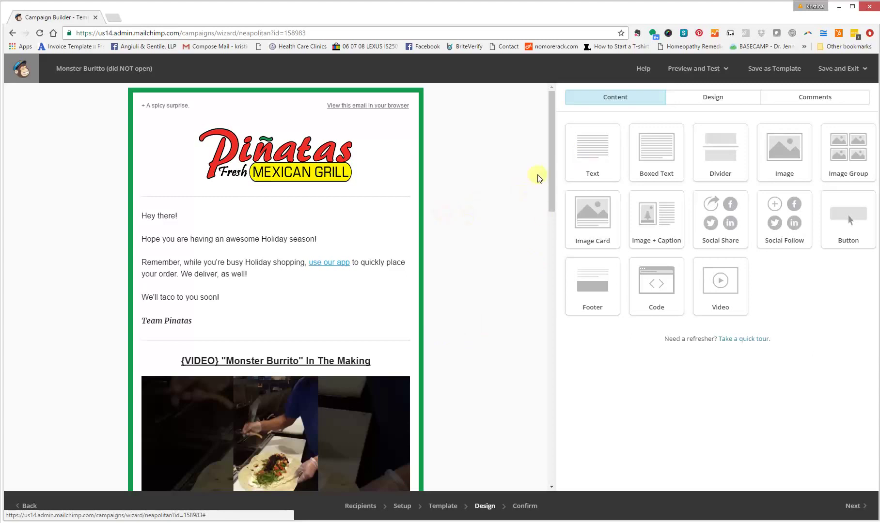
pyautogui.click(551, 165)
pyautogui.moveTo(551, 179); pyautogui.dragTo(526, 226)
pyautogui.scroll(5, 526, 226)
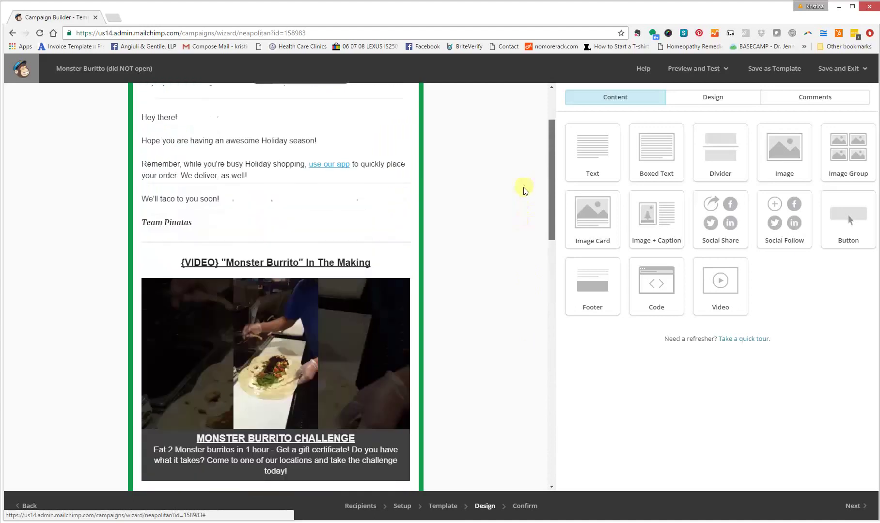
pyautogui.click(359, 252)
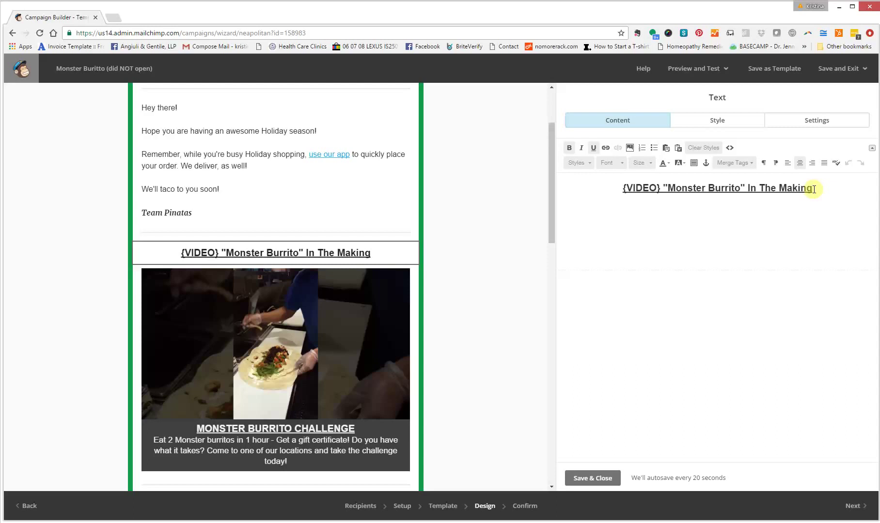
# Step: Style the '{VIDEO} "Monster Burrito" In The Making' heading as TOC heading 2 instead of TOC heading 1, and save it
pyautogui.moveTo(354, 252)
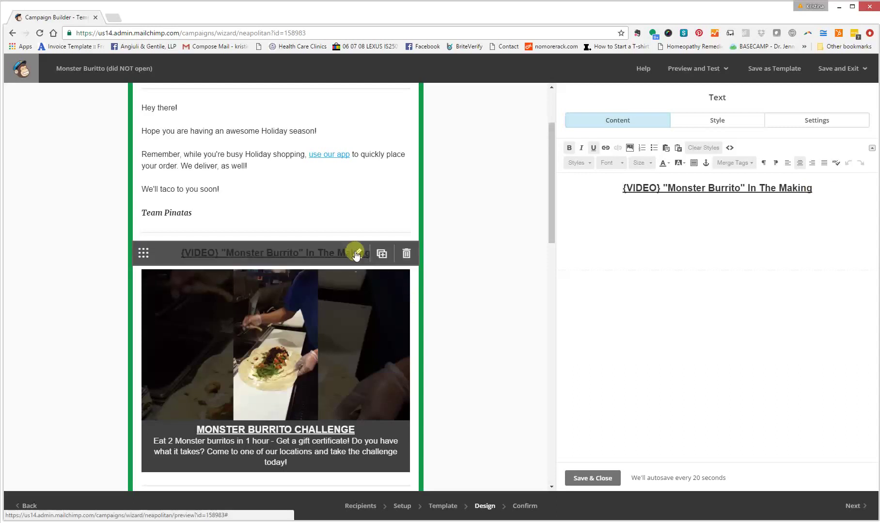
pyautogui.click(357, 253)
pyautogui.click(818, 189)
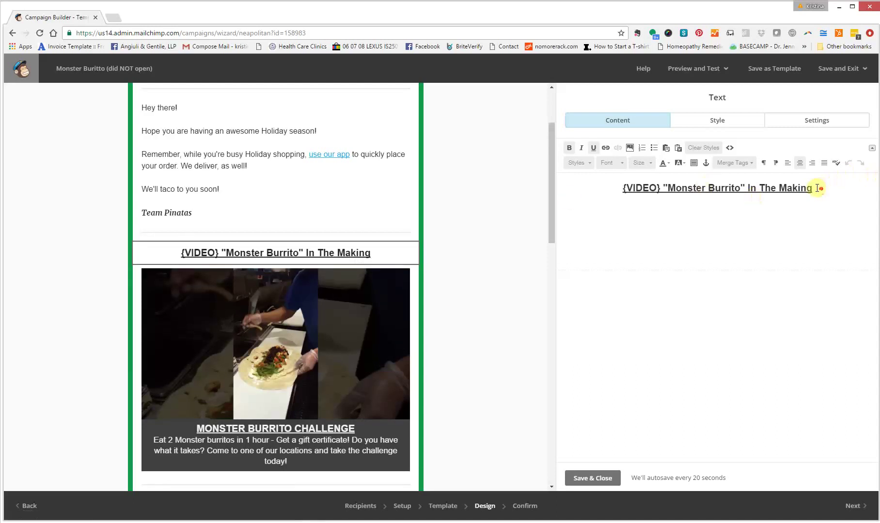
pyautogui.moveTo(818, 188); pyautogui.dragTo(621, 191)
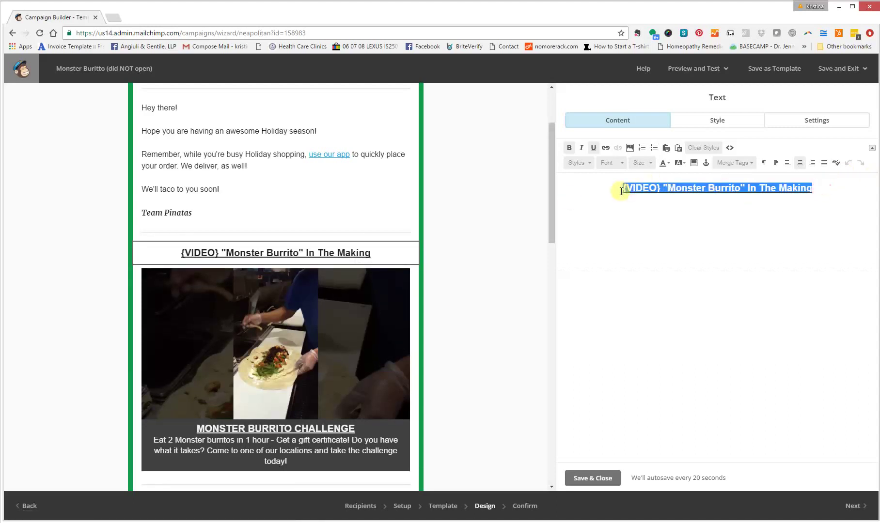
pyautogui.click(577, 162)
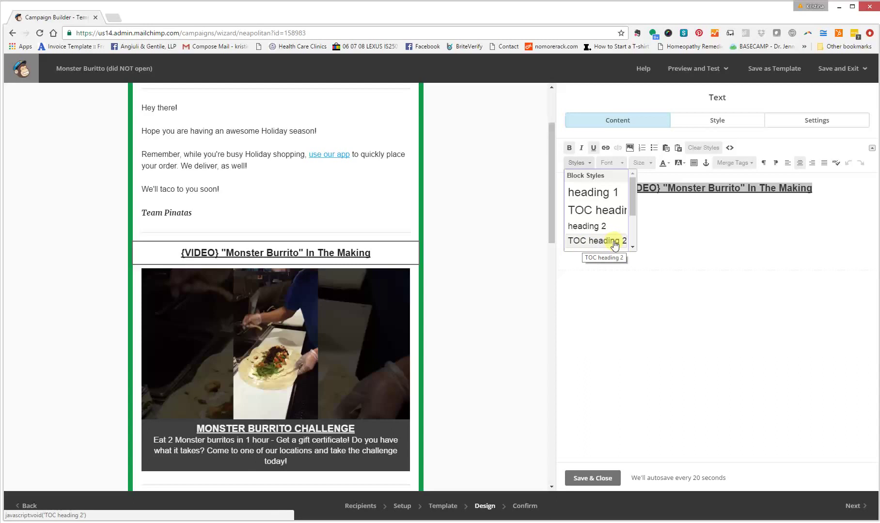
pyautogui.click(592, 210)
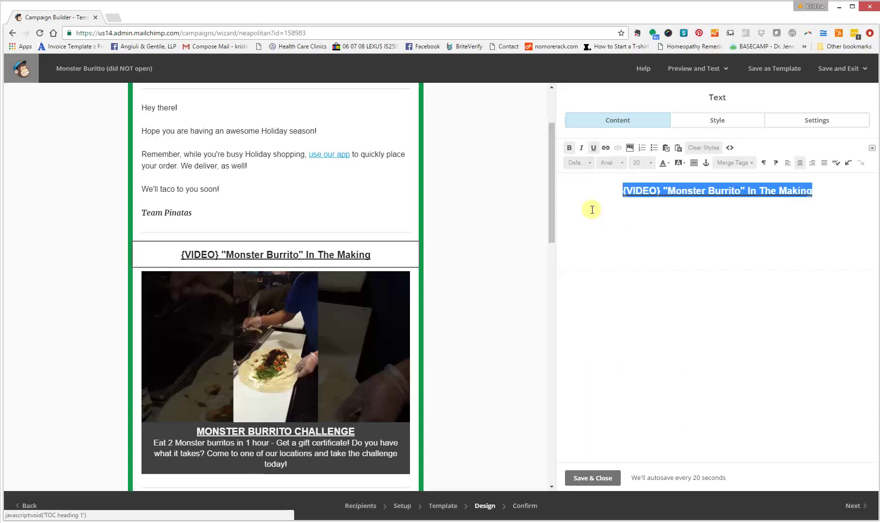
pyautogui.click(590, 164)
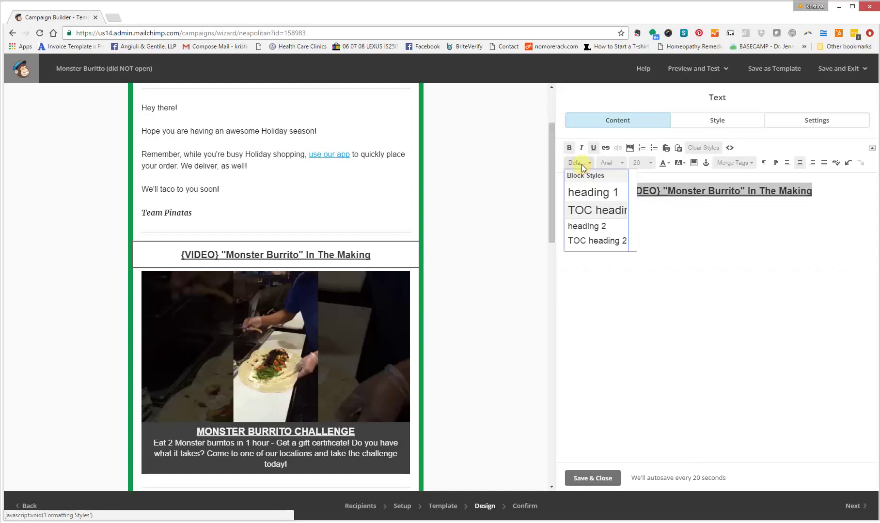
pyautogui.click(595, 241)
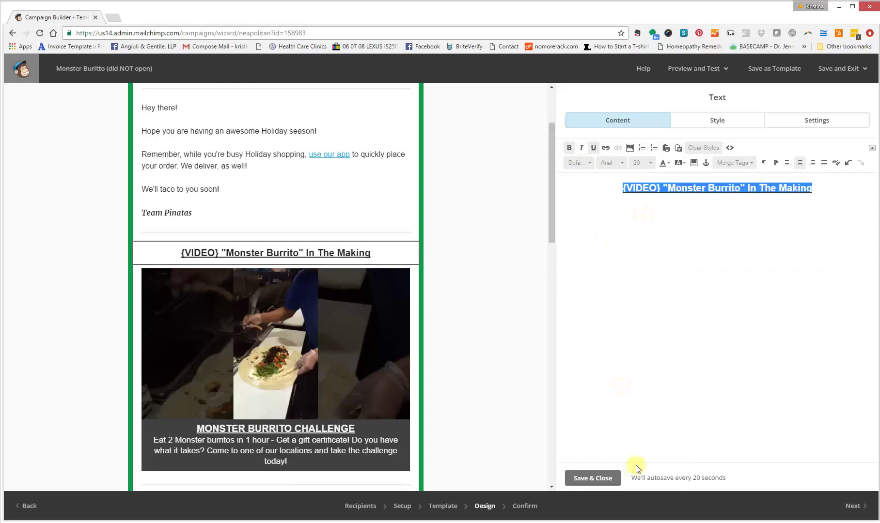
pyautogui.click(589, 479)
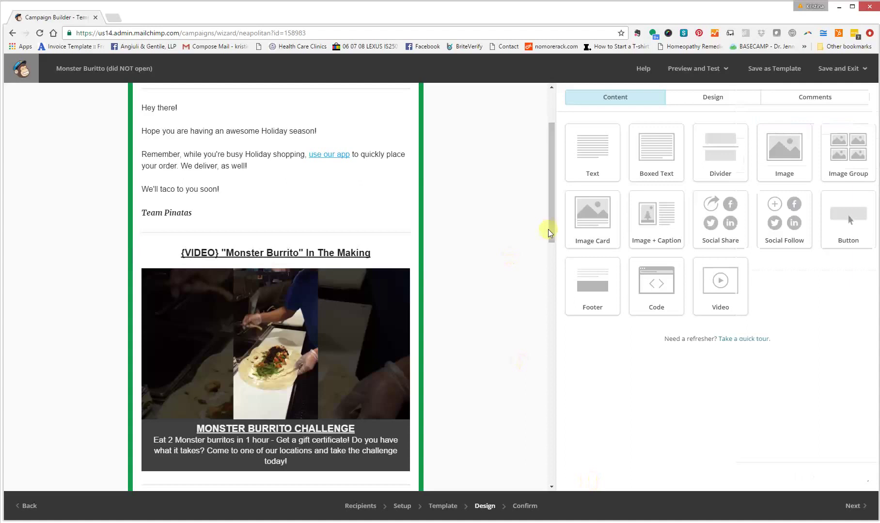
pyautogui.moveTo(550, 228); pyautogui.dragTo(542, 315)
# Step: Style the 'Get the Chorizo Burrito!' line as TOC heading 2 and save the block
pyautogui.click(359, 219)
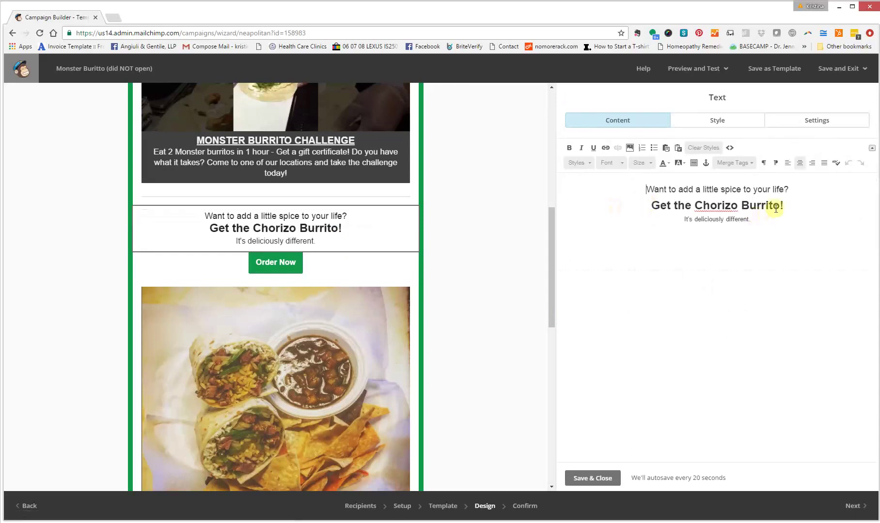
pyautogui.moveTo(784, 205); pyautogui.dragTo(649, 208)
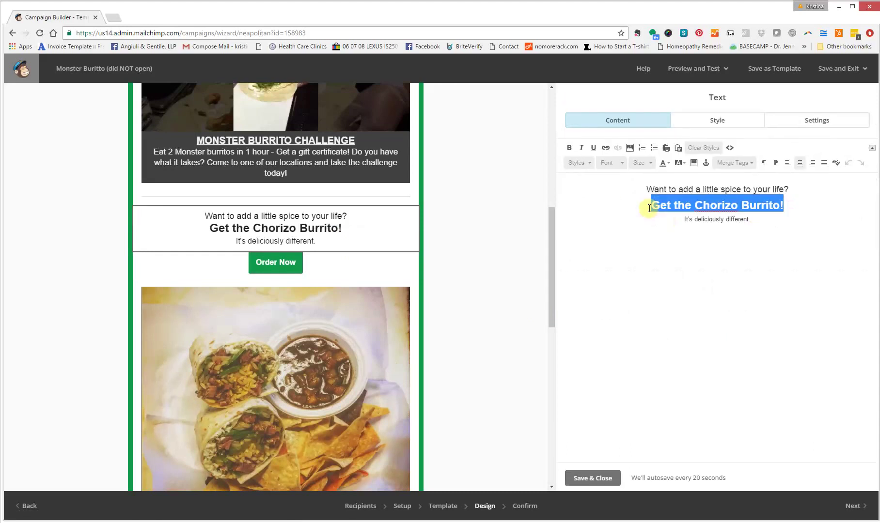
pyautogui.click(572, 163)
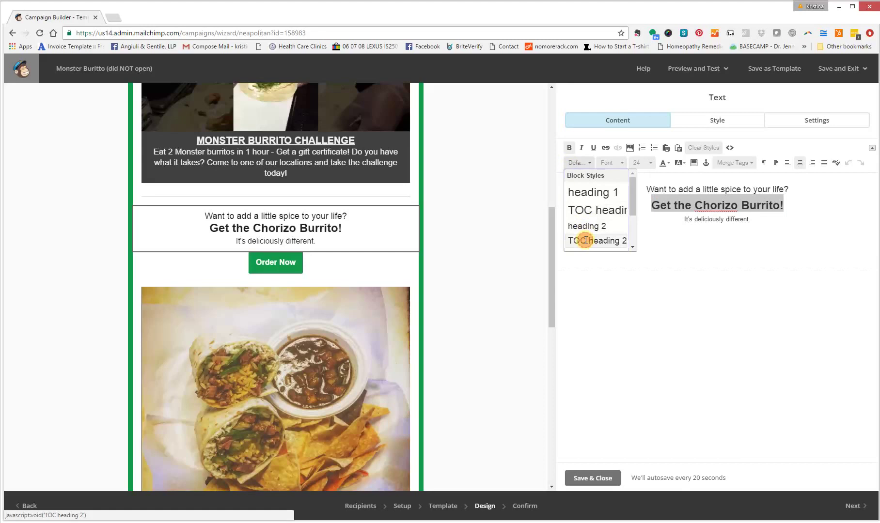
pyautogui.click(584, 240)
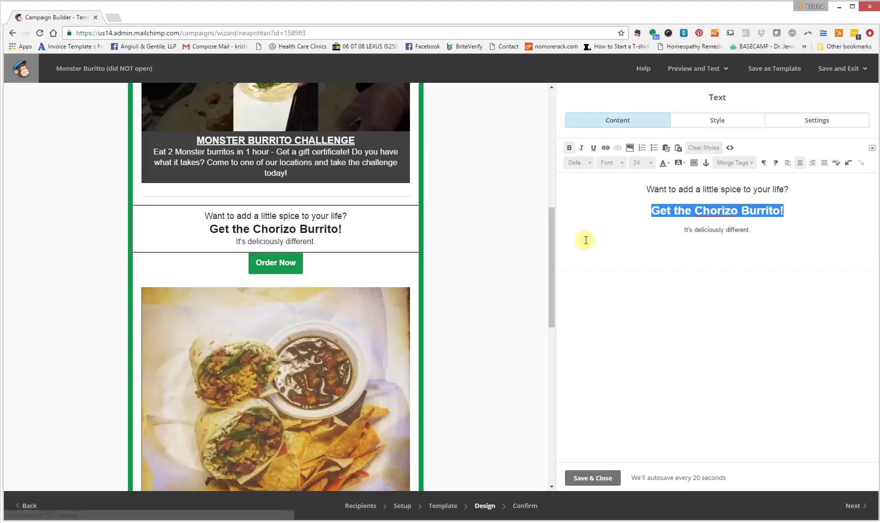
pyautogui.click(592, 478)
pyautogui.moveTo(549, 305); pyautogui.dragTo(546, 423)
# Step: Check the styles of the 'Which is YOUR favorite?' caption block, then close it unchanged
pyautogui.moveTo(391, 221)
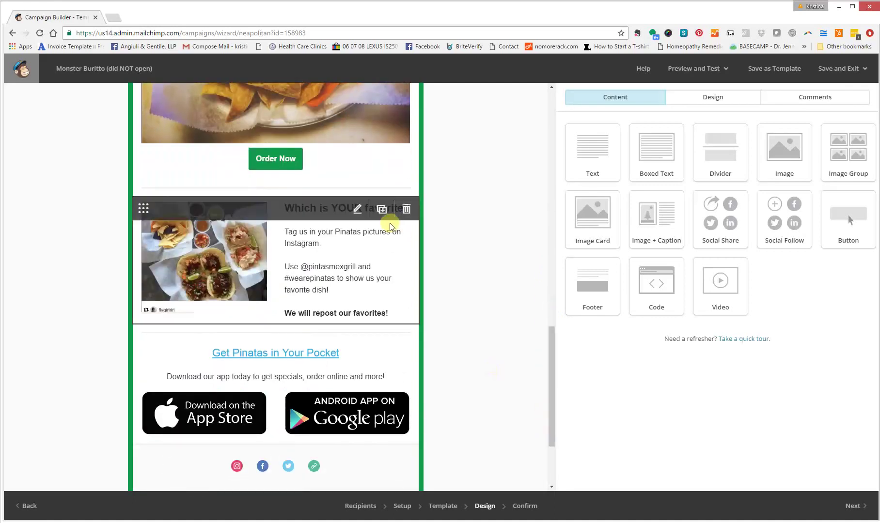
pyautogui.click(354, 210)
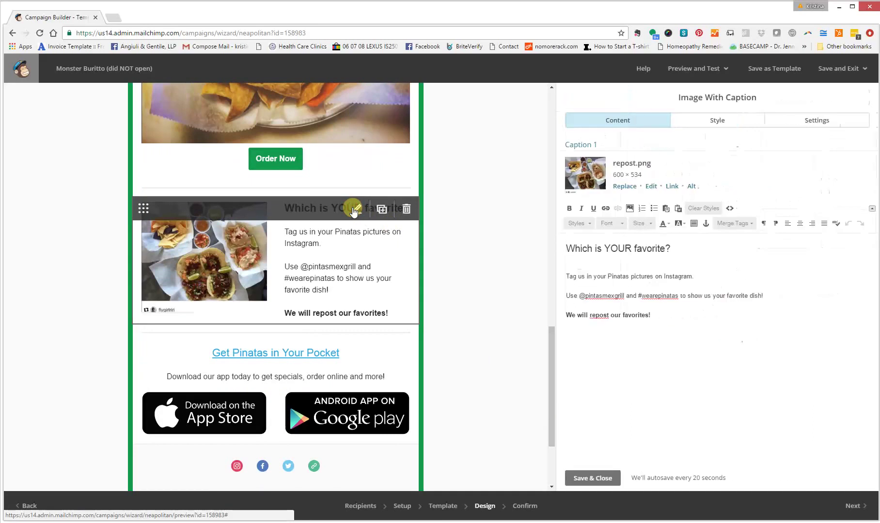
pyautogui.moveTo(680, 249); pyautogui.dragTo(571, 247)
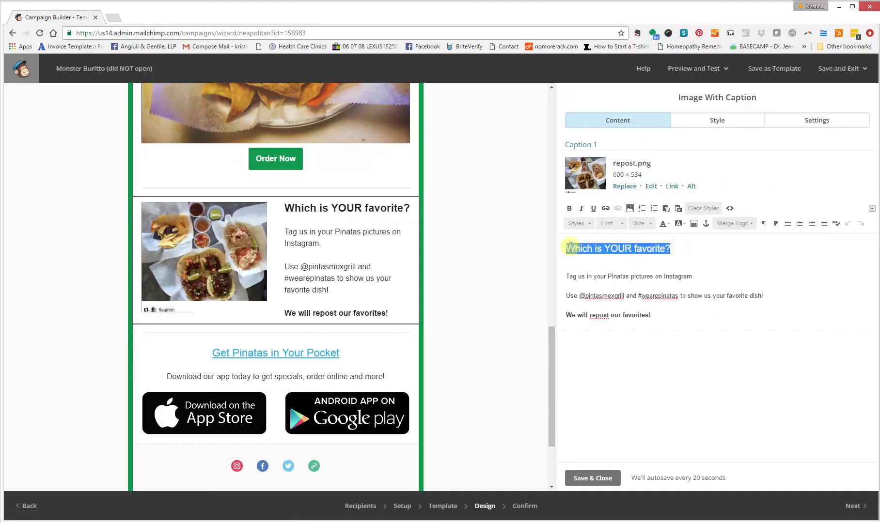
pyautogui.click(577, 223)
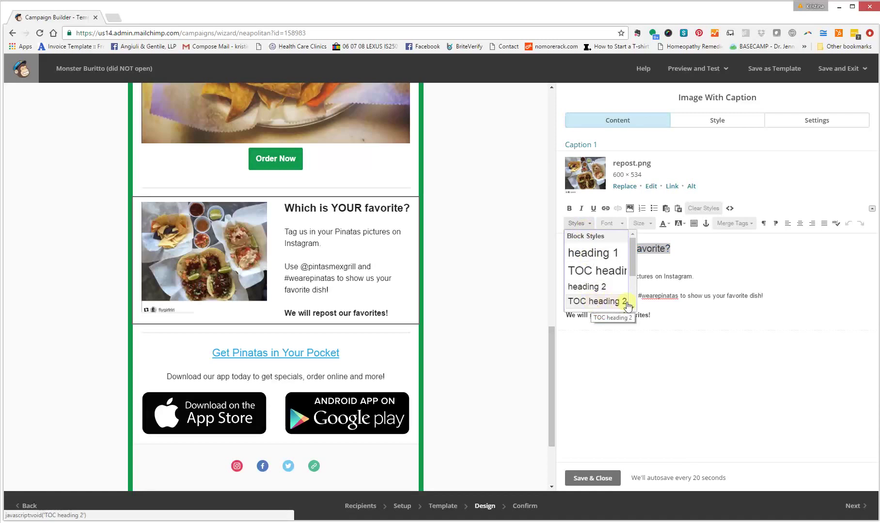
pyautogui.click(727, 255)
pyautogui.click(589, 479)
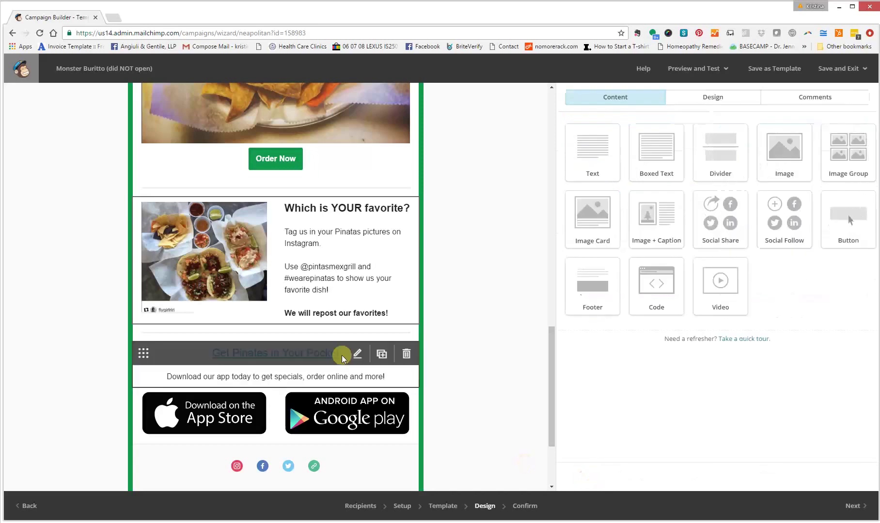
# Step: Give the 'Get Pinatas in Your Pocket' heading the TOC heading 2 style and save it
pyautogui.click(351, 355)
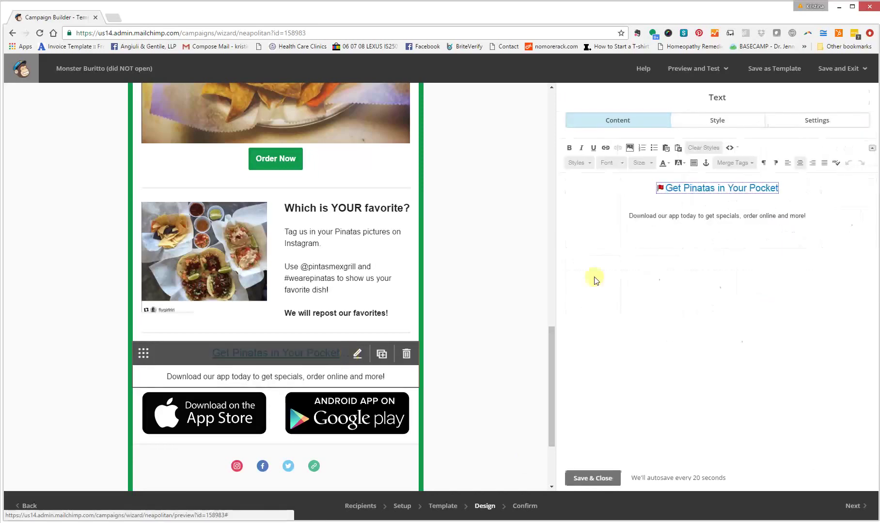
pyautogui.moveTo(786, 189); pyautogui.dragTo(656, 188)
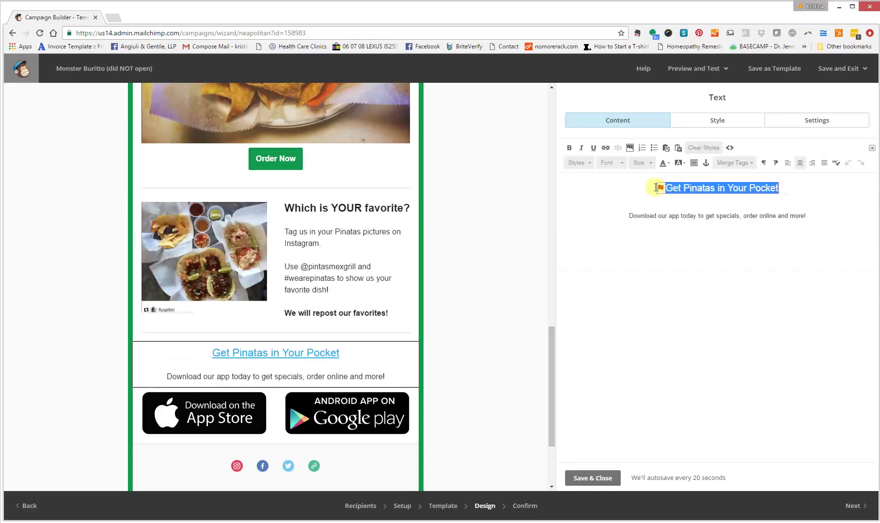
pyautogui.click(579, 164)
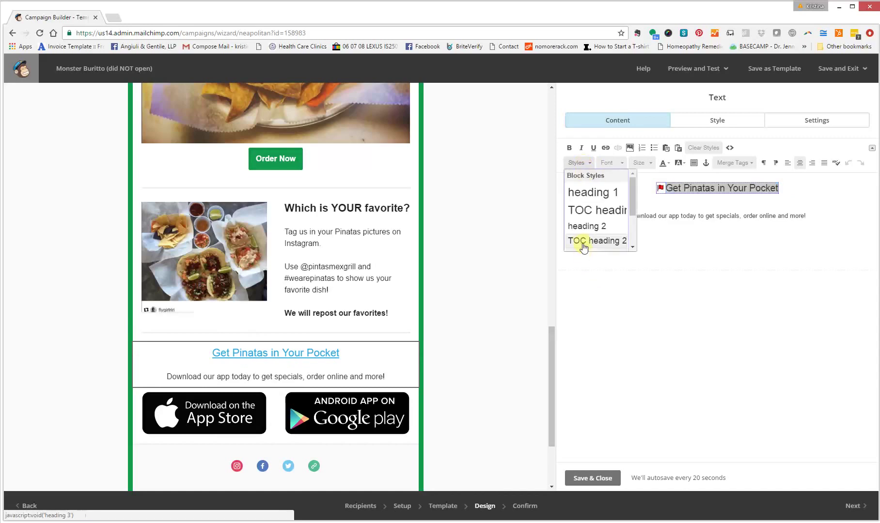
pyautogui.click(581, 482)
pyautogui.moveTo(549, 412); pyautogui.dragTo(531, 175)
pyautogui.scroll(3, 532, 176)
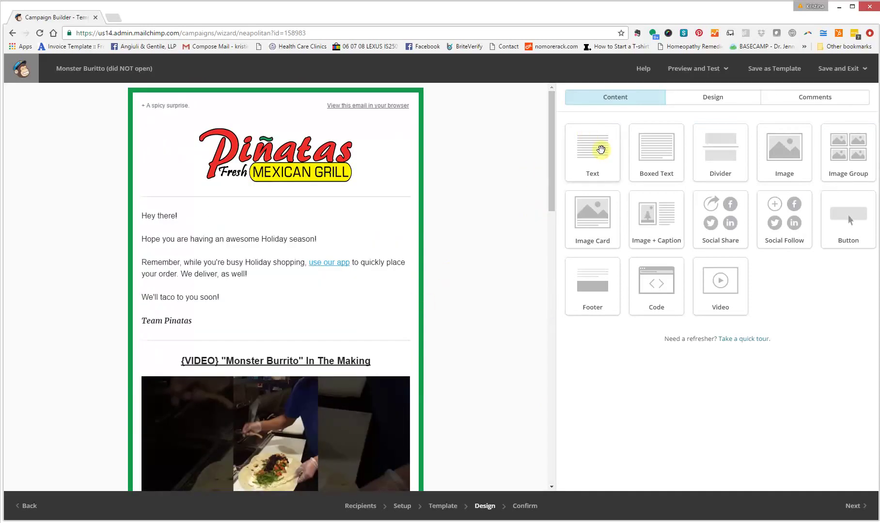
# Step: Add a new text block below Team Pinatas and clear its placeholder text
pyautogui.moveTo(601, 149); pyautogui.dragTo(570, 173)
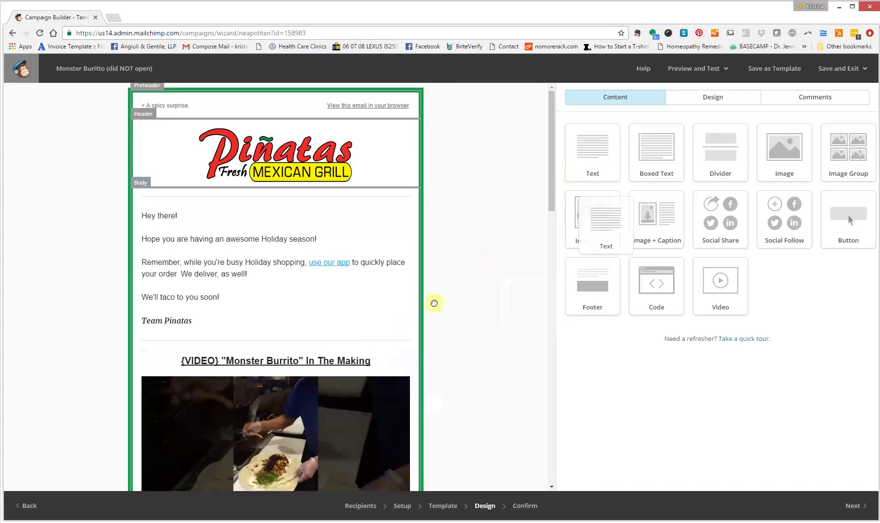
pyautogui.moveTo(434, 303); pyautogui.dragTo(365, 336)
pyautogui.moveTo(364, 337); pyautogui.dragTo(364, 340)
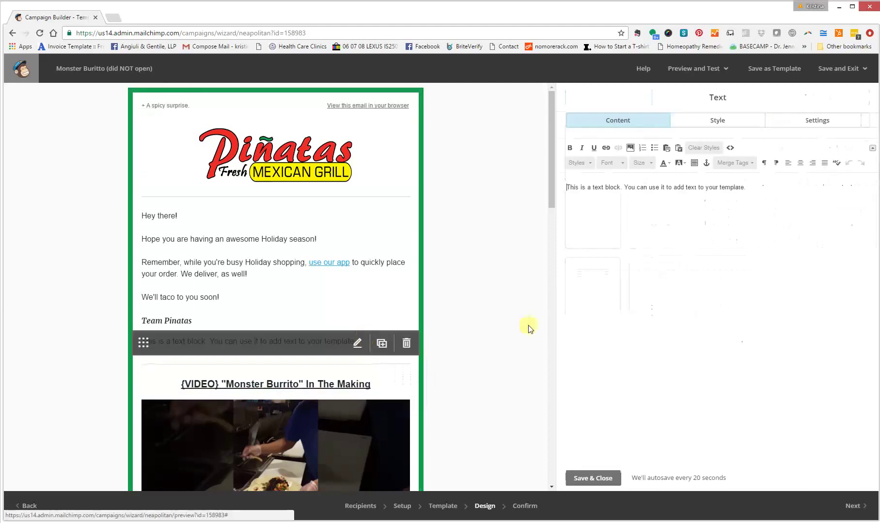
pyautogui.moveTo(761, 189); pyautogui.dragTo(543, 173)
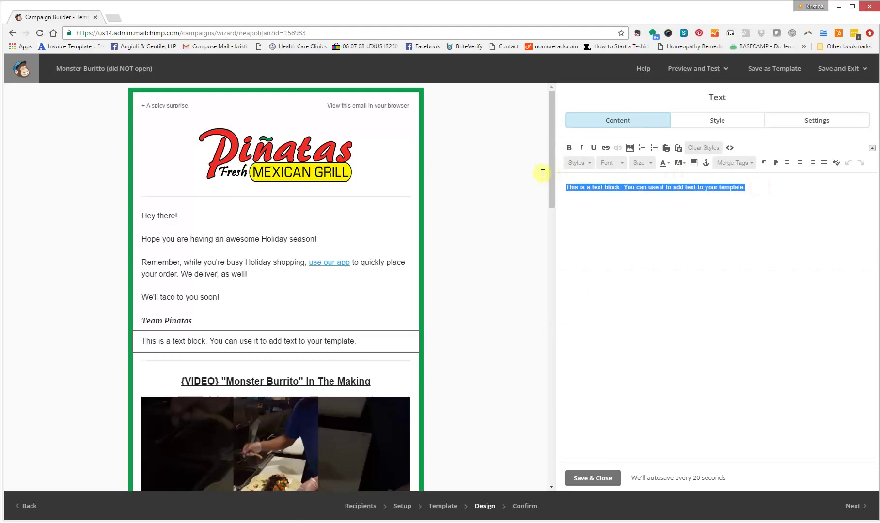
pyautogui.press('BackSpace')
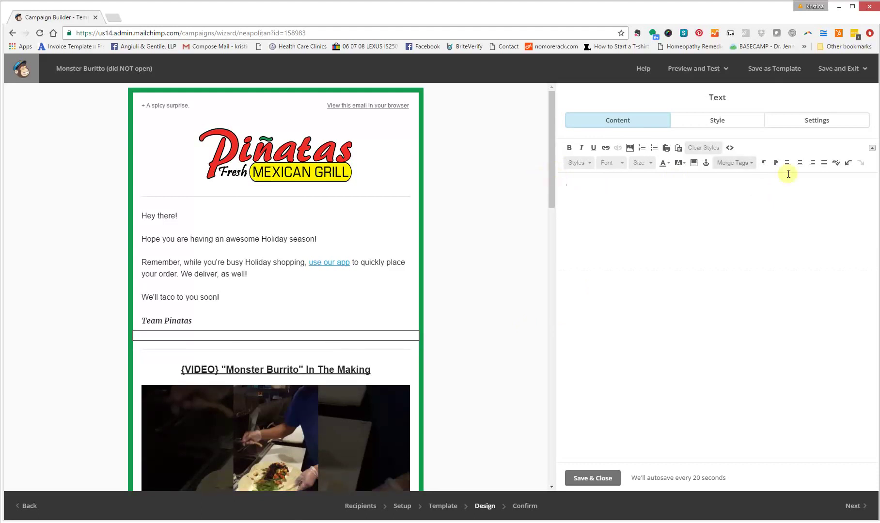
# Step: Insert the Table of Contents merge tag into the block, centered
pyautogui.click(742, 163)
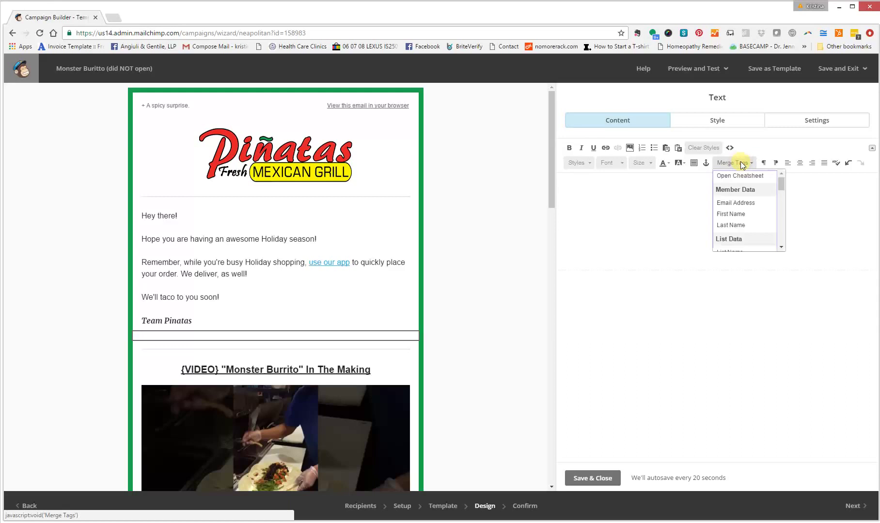
pyautogui.moveTo(783, 183); pyautogui.dragTo(782, 253)
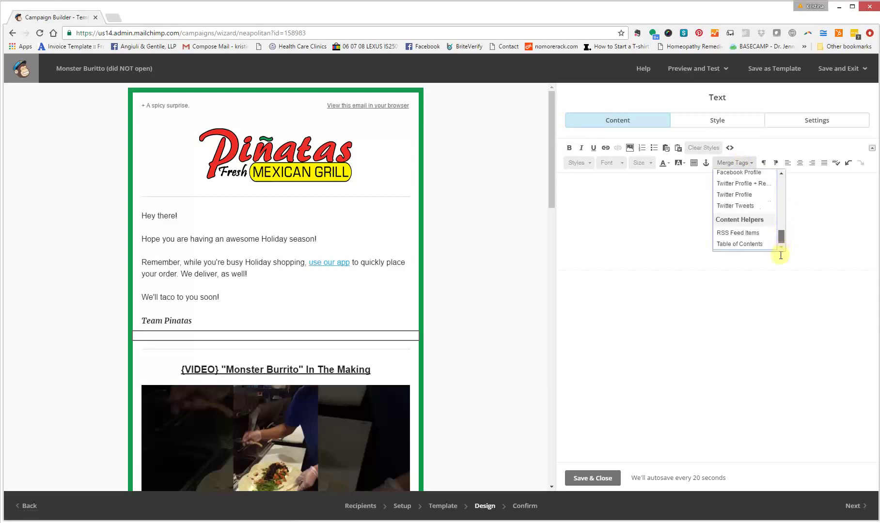
pyautogui.click(747, 245)
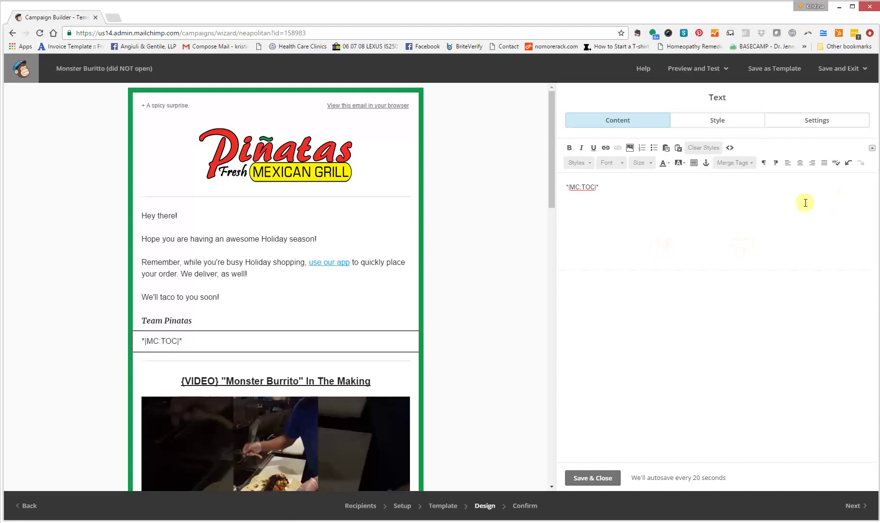
pyautogui.click(800, 163)
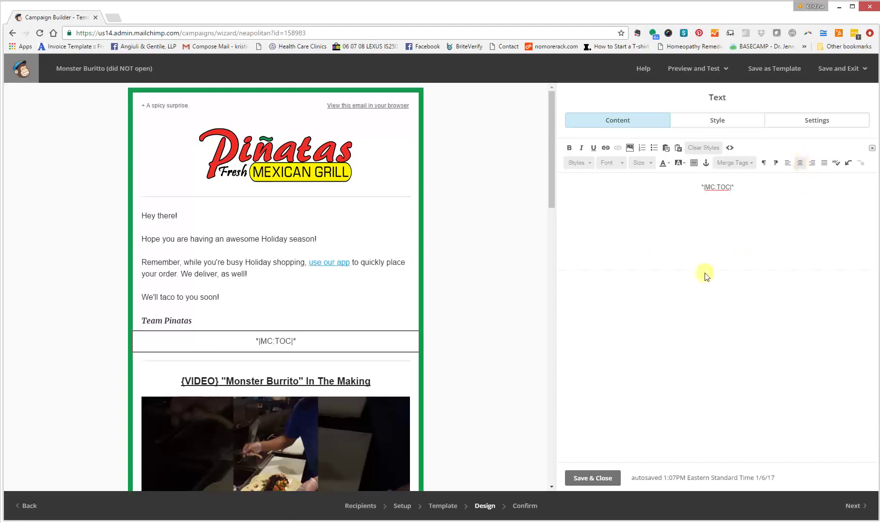
# Step: Add the line 'In this newsletter, you will find:' above the tag and save the block
pyautogui.click(699, 185)
pyautogui.press('Return')
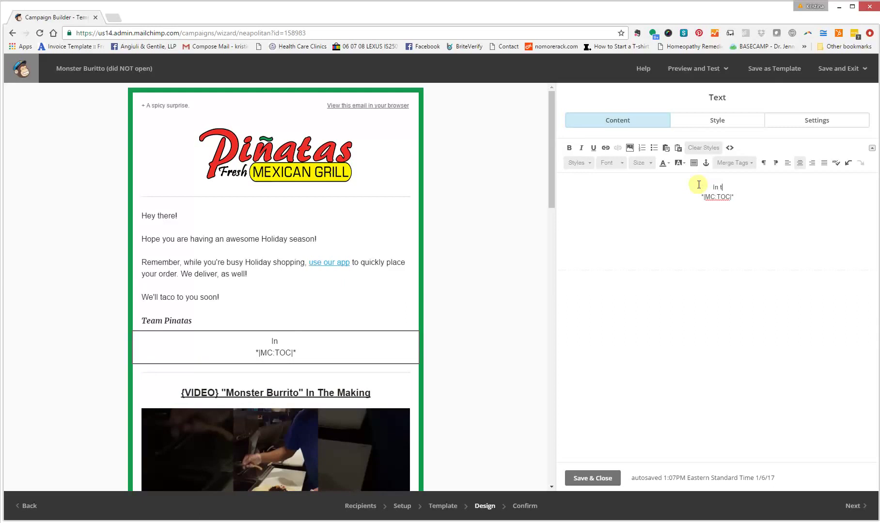
pyautogui.write('In this newsletter')
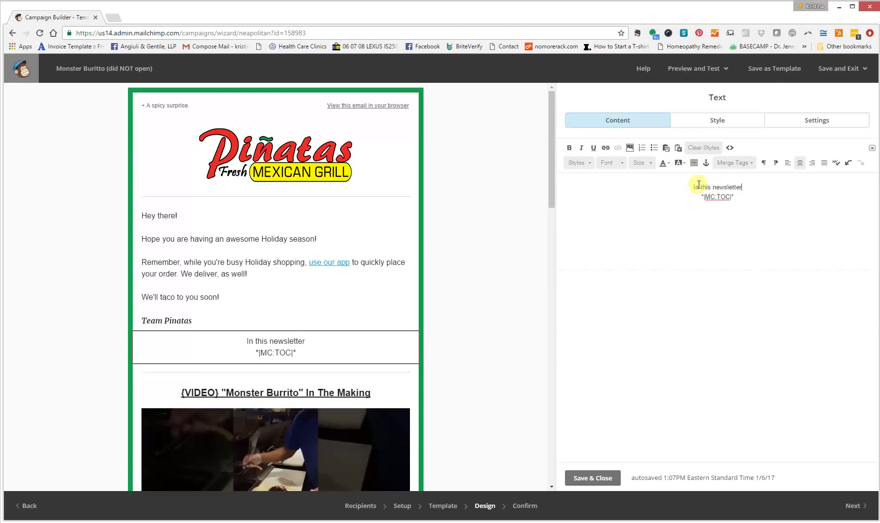
pyautogui.write(', you will findL')
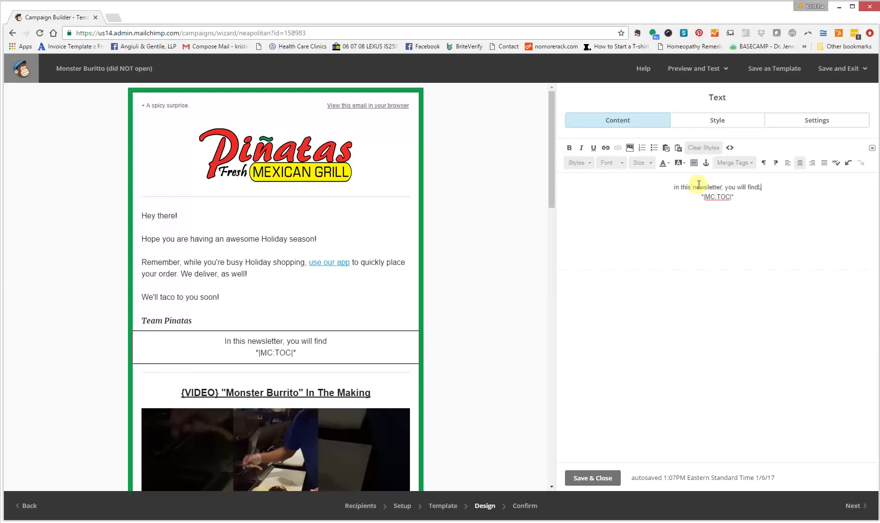
pyautogui.press('BackSpace')
pyautogui.write(':')
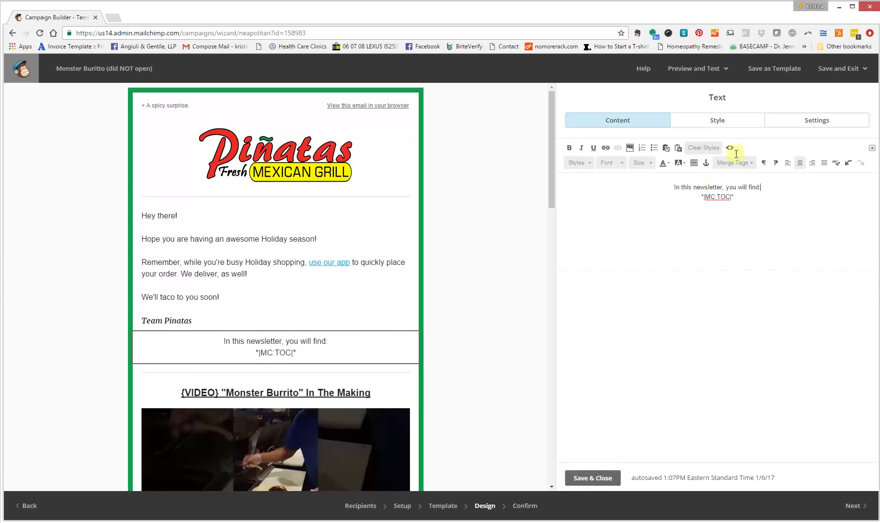
pyautogui.click(673, 188)
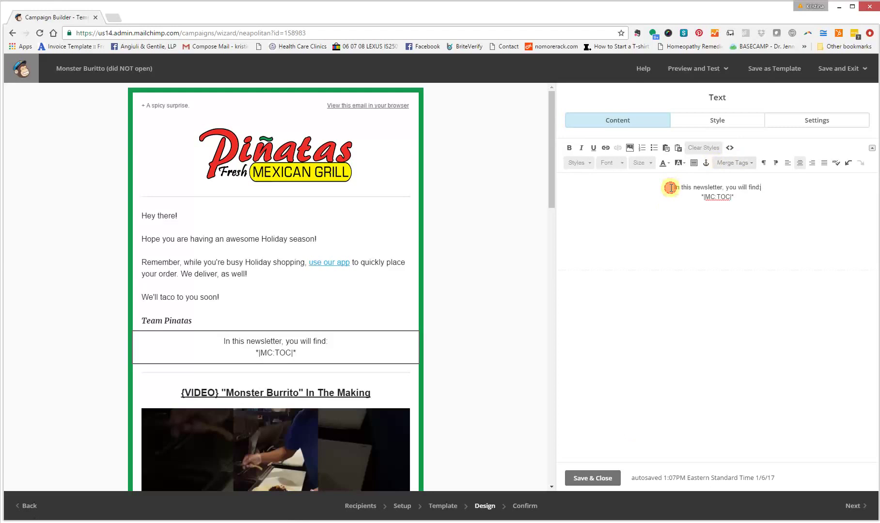
pyautogui.press('Return')
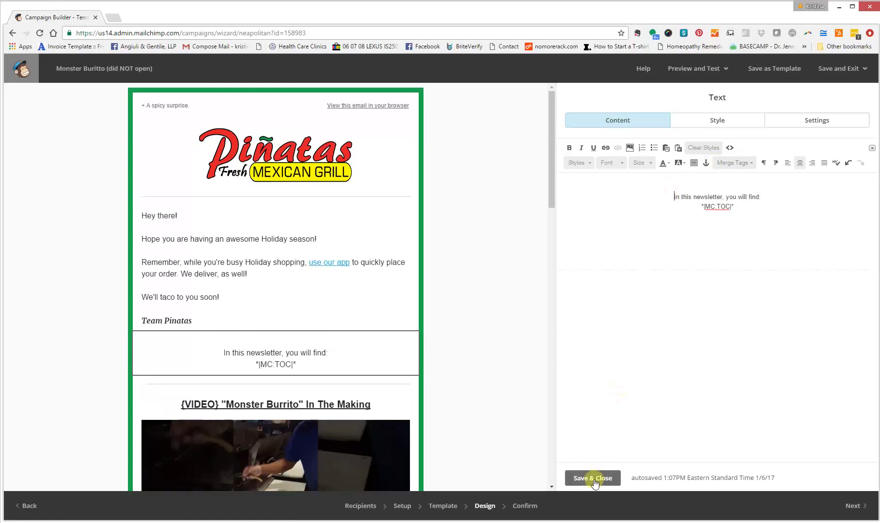
pyautogui.click(589, 478)
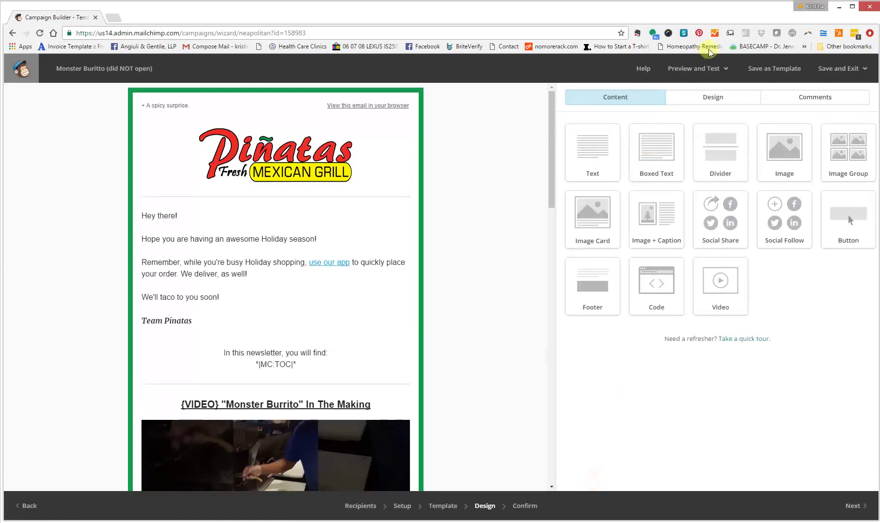
# Step: Enter preview mode and follow the table-of-contents link to 'Get the Chorizo Burrito!'
pyautogui.click(695, 69)
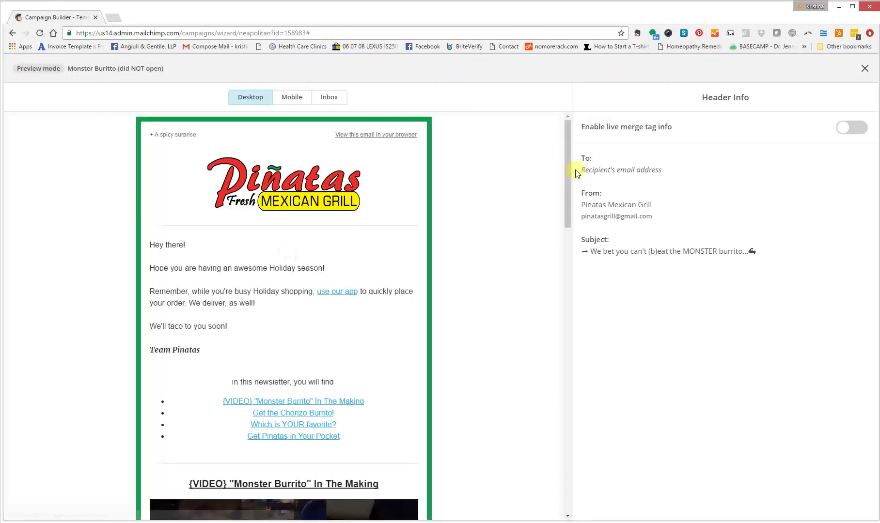
pyautogui.click(293, 413)
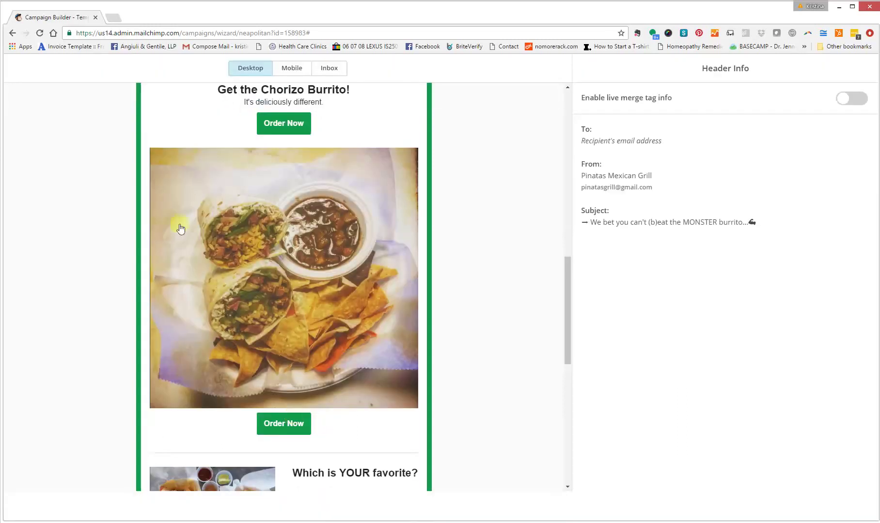